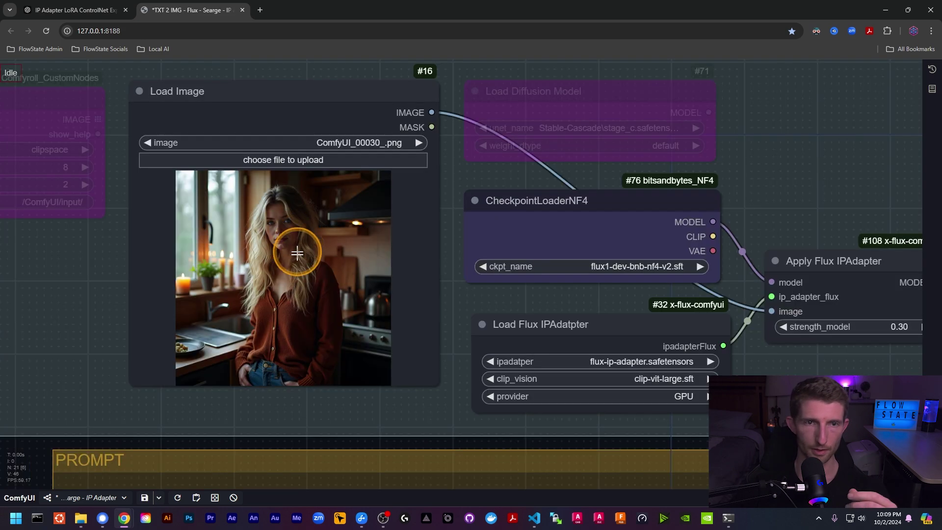
- Examine the reference image, the IP Adapter nodes and the prompt in the Searge LLM Node
{"action": "scroll", "coordinate": [297, 262], "scroll_direction": "up", "scroll_amount": 2}
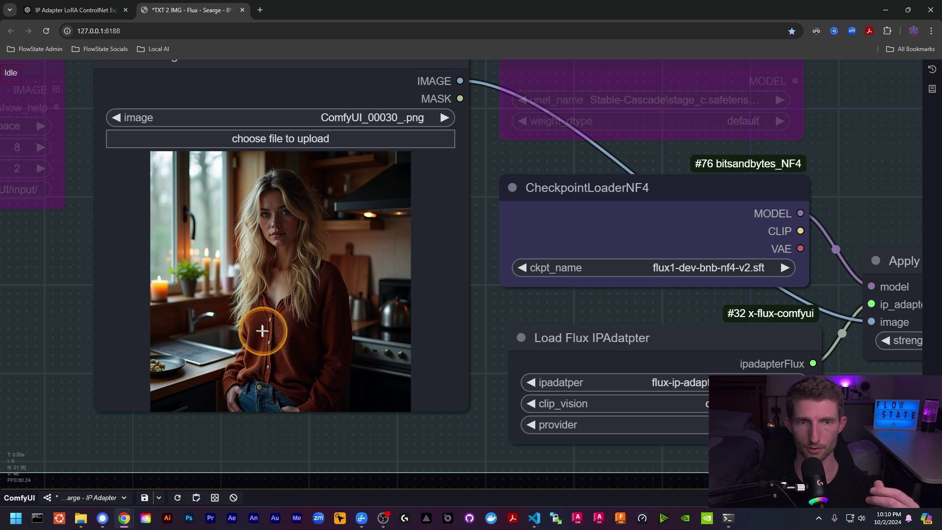
{"action": "scroll", "coordinate": [489, 231], "scroll_direction": "down", "scroll_amount": 5}
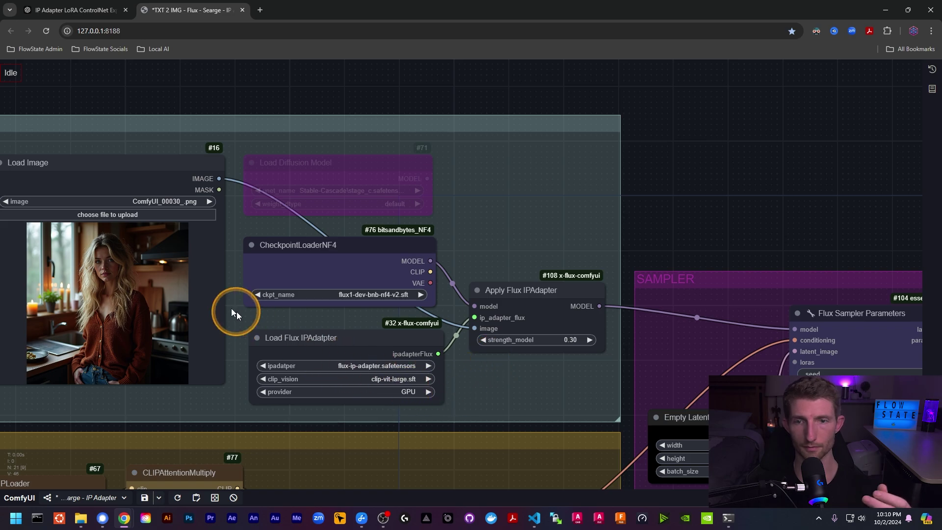
{"action": "scroll", "coordinate": [201, 230], "scroll_direction": "down", "scroll_amount": 10}
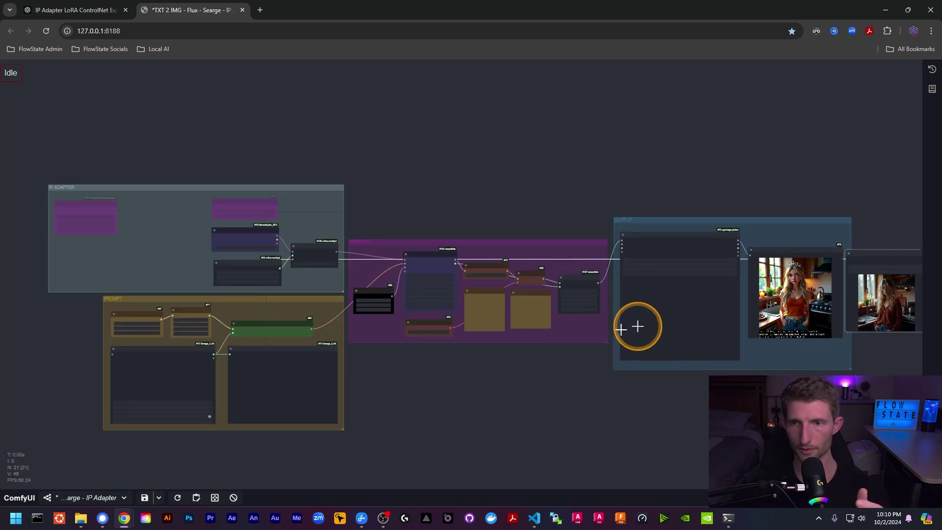
{"action": "scroll", "coordinate": [888, 302], "scroll_direction": "up", "scroll_amount": 14}
{"action": "scroll", "coordinate": [884, 304], "scroll_direction": "up", "scroll_amount": 1}
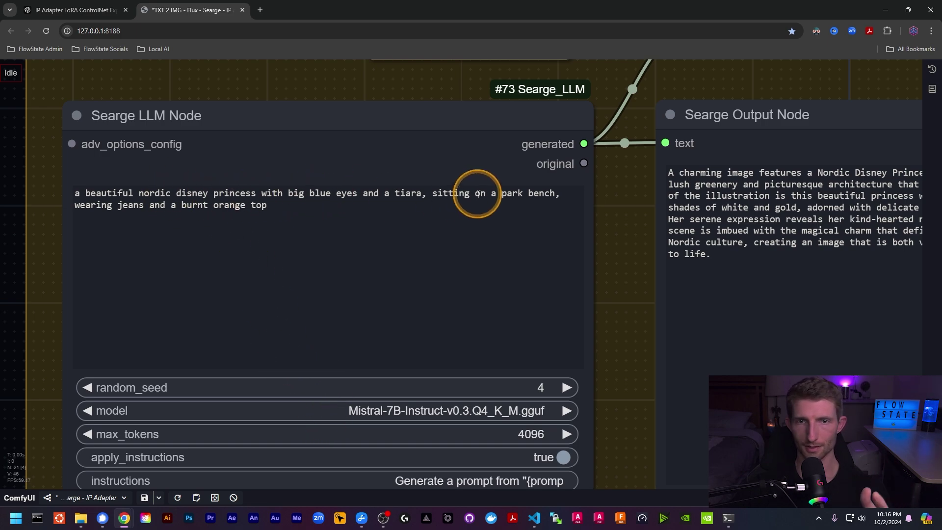
- Set strength_model on the Apply Flux IPAdapter node to 0.6 and run the workflow
{"action": "scroll", "coordinate": [306, 209], "scroll_direction": "down", "scroll_amount": 5}
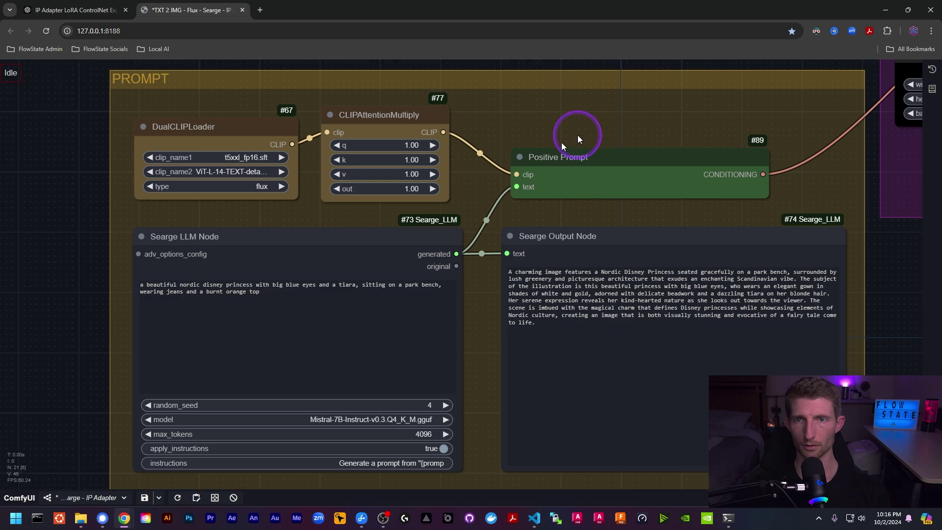
{"action": "left_click_drag", "start_coordinate": [578, 142], "coordinate": [355, 358]}
{"action": "left_click_drag", "start_coordinate": [563, 205], "coordinate": [562, 267]}
{"action": "scroll", "coordinate": [579, 219], "scroll_direction": "up", "scroll_amount": 4}
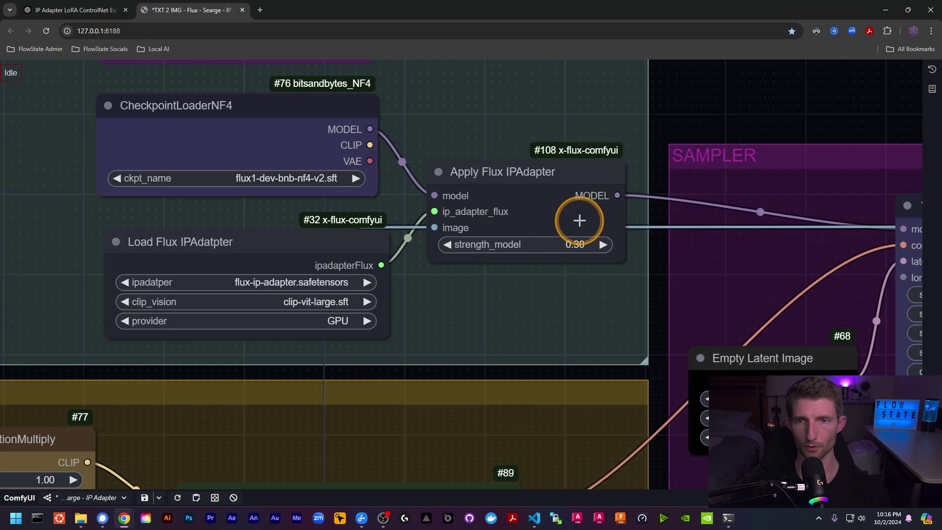
{"action": "left_click", "coordinate": [579, 244]}
{"action": "type", "text": "0.6"}
{"action": "key", "text": "Return"}
{"action": "key", "text": "ctrl+Return"}
{"action": "scroll", "coordinate": [609, 311], "scroll_direction": "down", "scroll_amount": 8}
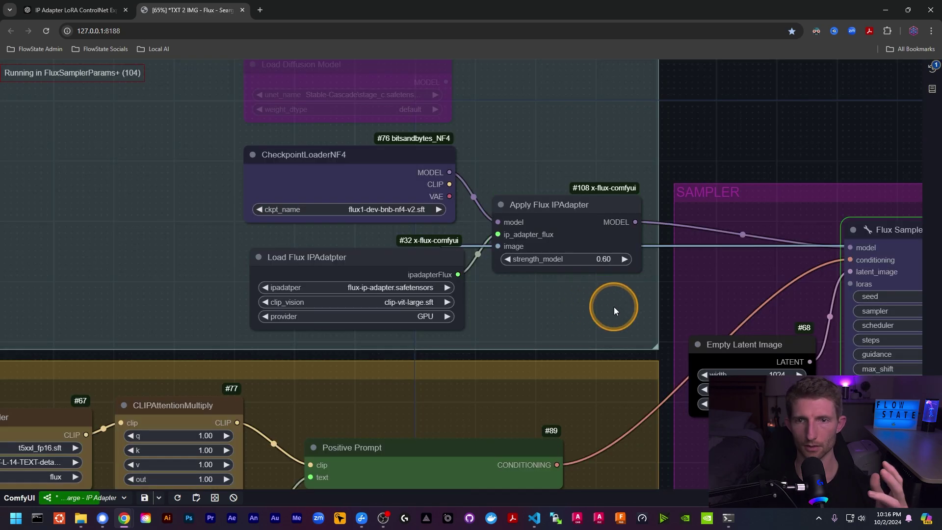
- Examine the generated park bench image and its sampler parameters in the OUTPUT group
{"action": "scroll", "coordinate": [602, 300], "scroll_direction": "down", "scroll_amount": 3}
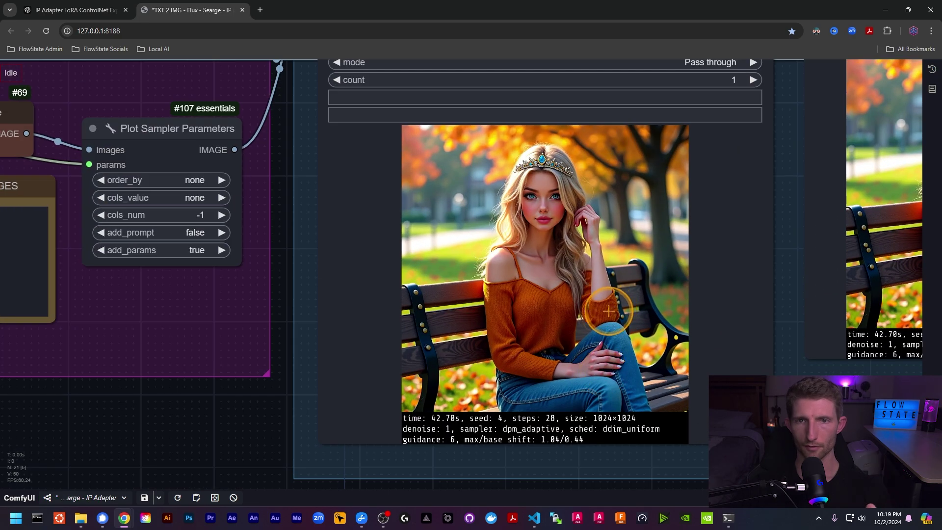
{"action": "scroll", "coordinate": [628, 281], "scroll_direction": "up", "scroll_amount": 2}
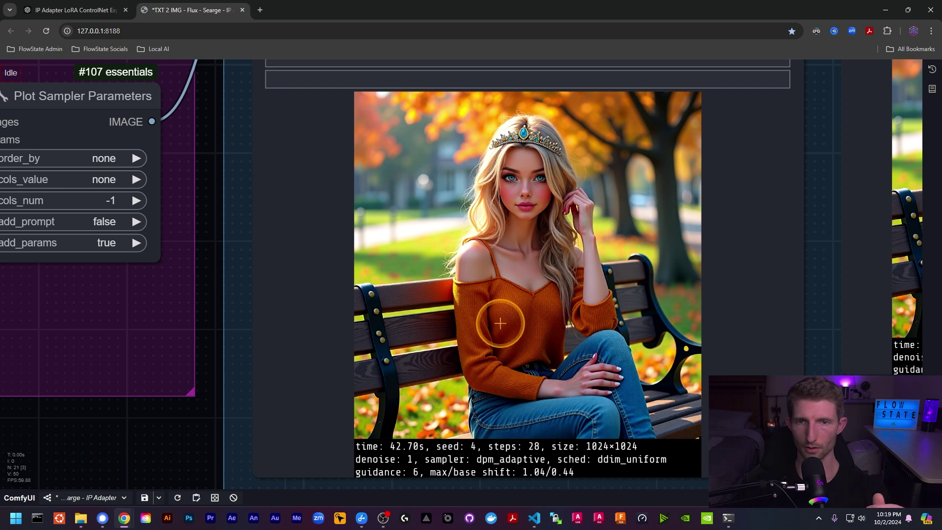
{"action": "scroll", "coordinate": [503, 301], "scroll_direction": "down", "scroll_amount": 5}
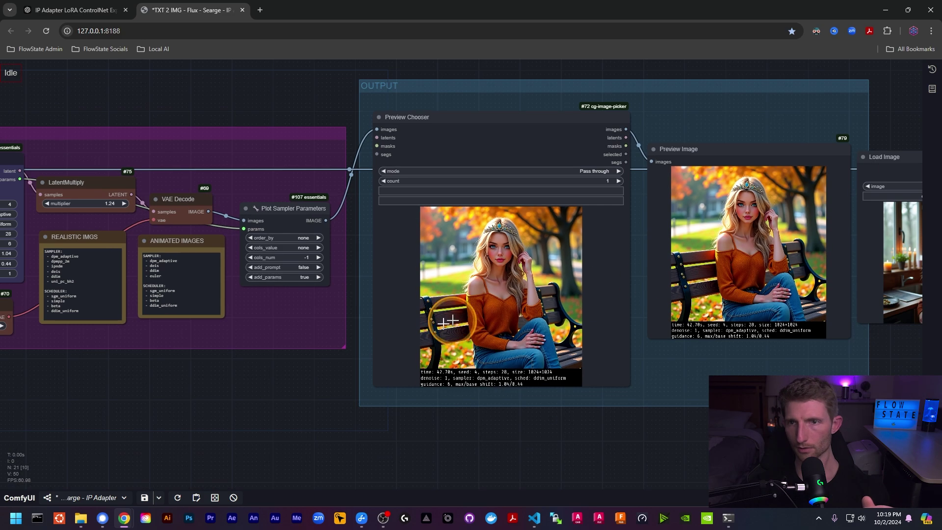
{"action": "scroll", "coordinate": [458, 325], "scroll_direction": "up", "scroll_amount": 3}
{"action": "scroll", "coordinate": [711, 315], "scroll_direction": "down", "scroll_amount": 3}
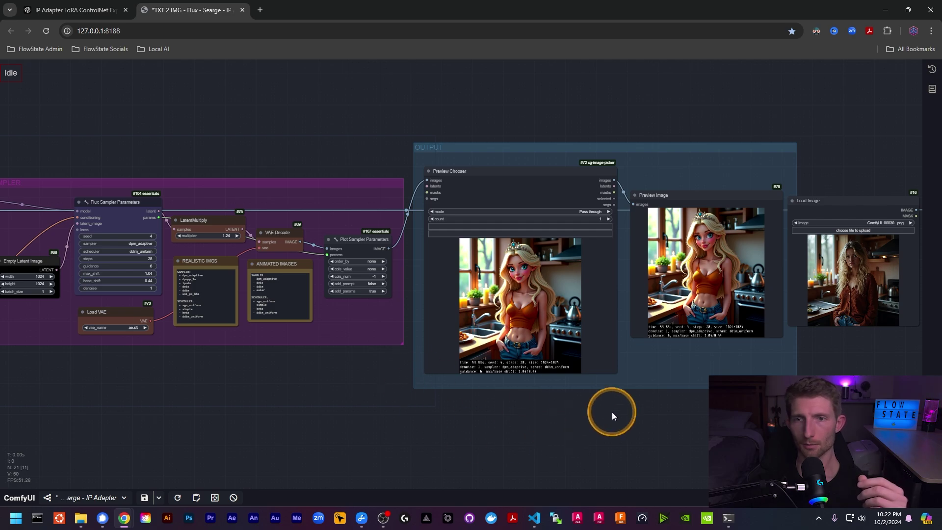
- Compare the generated kitchen princess image with the reference image and check the strength_model on the Apply Flux IPAdapter node
{"action": "left_click_drag", "start_coordinate": [611, 412], "coordinate": [462, 433]}
{"action": "scroll", "coordinate": [598, 276], "scroll_direction": "up", "scroll_amount": 1}
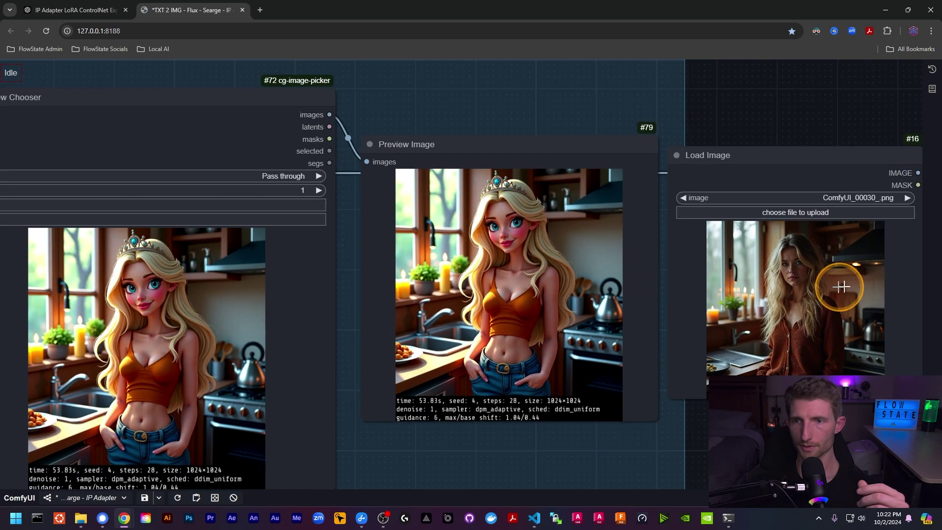
{"action": "scroll", "coordinate": [841, 284], "scroll_direction": "down", "scroll_amount": 5}
{"action": "scroll", "coordinate": [333, 216], "scroll_direction": "up", "scroll_amount": 5}
{"action": "scroll", "coordinate": [328, 186], "scroll_direction": "up", "scroll_amount": 5}
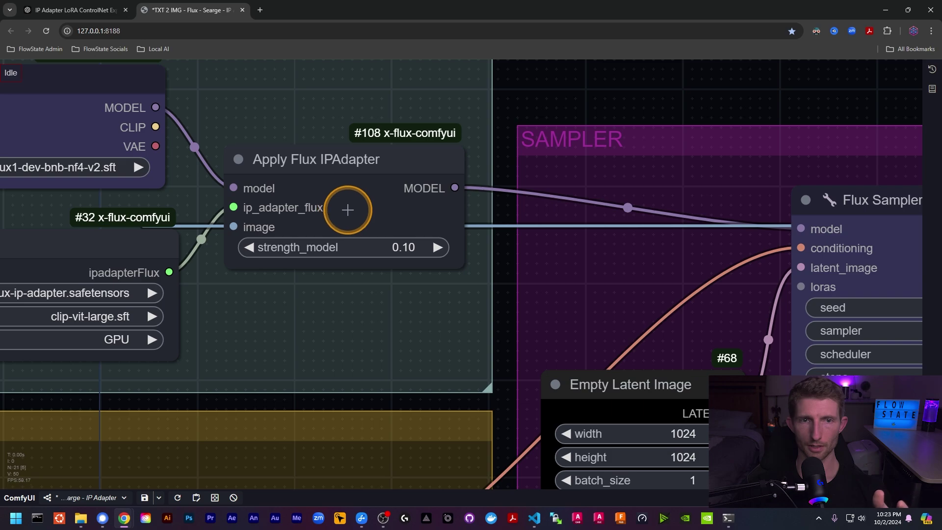
{"action": "scroll", "coordinate": [275, 190], "scroll_direction": "down", "scroll_amount": 8}
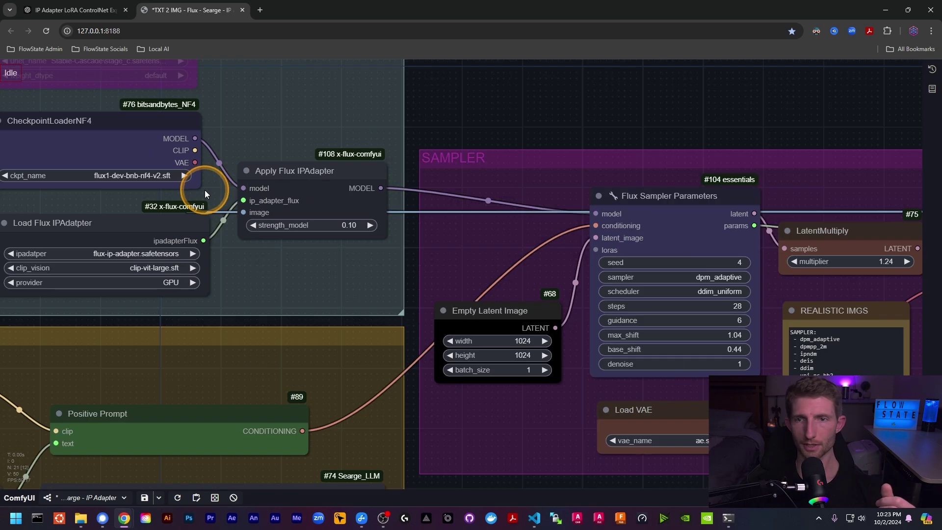
{"action": "scroll", "coordinate": [598, 224], "scroll_direction": "up", "scroll_amount": 8}
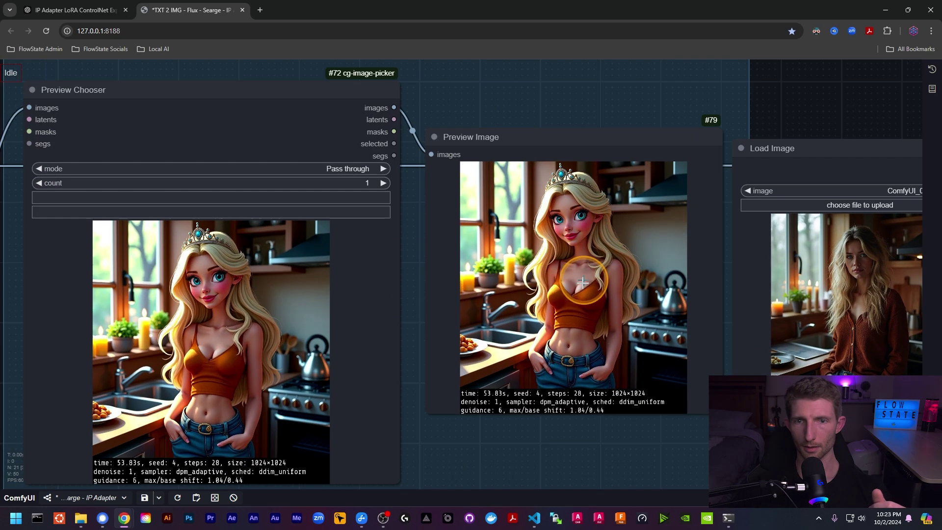
{"action": "scroll", "coordinate": [588, 323], "scroll_direction": "up", "scroll_amount": 4}
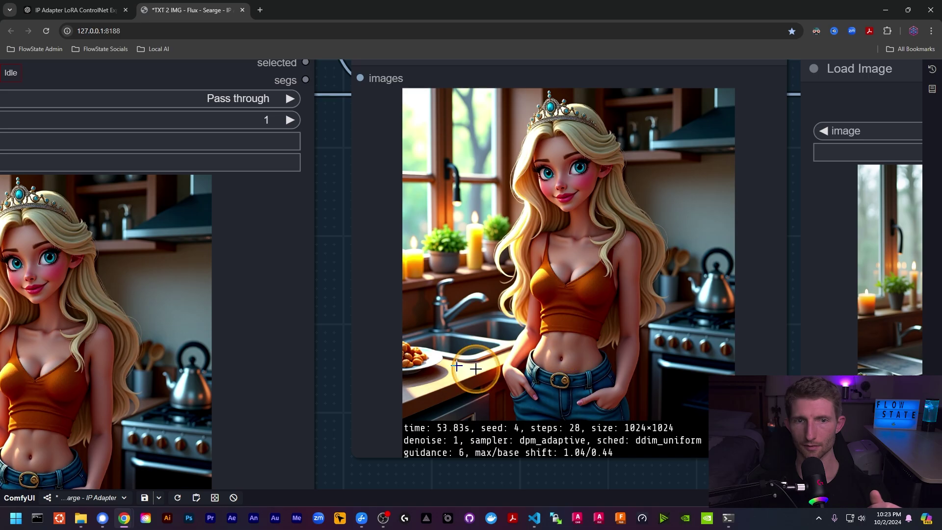
{"action": "left_click_drag", "start_coordinate": [332, 347], "coordinate": [120, 347]}
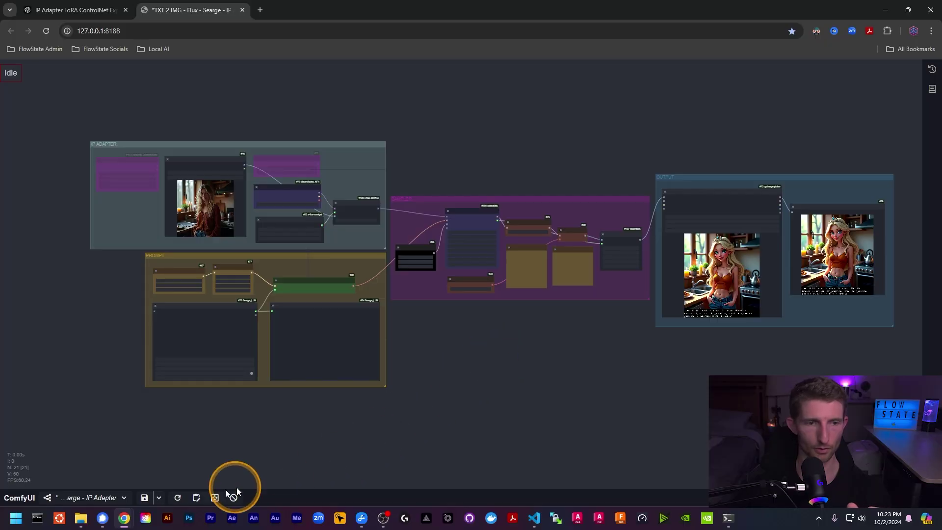
- Switch to the open workflow TXT 2 IMG - Flux - Searge - ControlNet (Canny)
{"action": "left_click", "coordinate": [101, 496]}
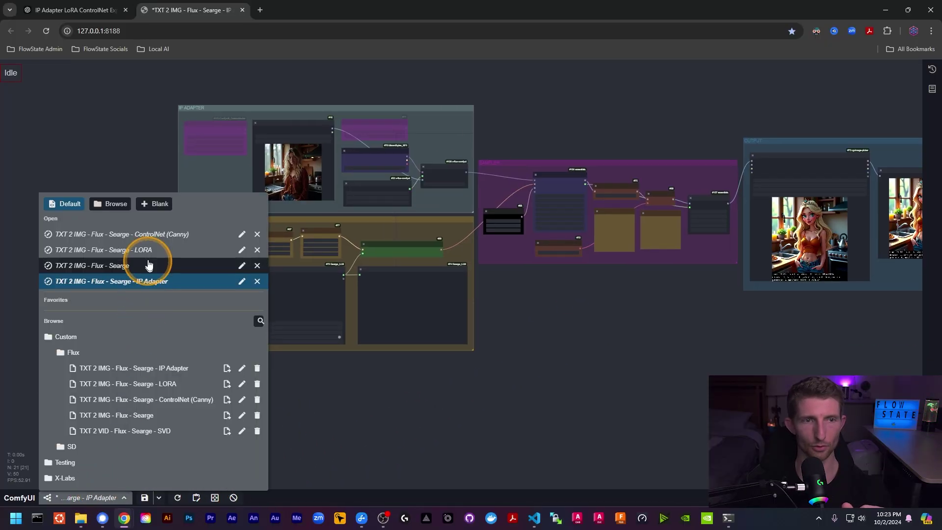
{"action": "left_click", "coordinate": [155, 234]}
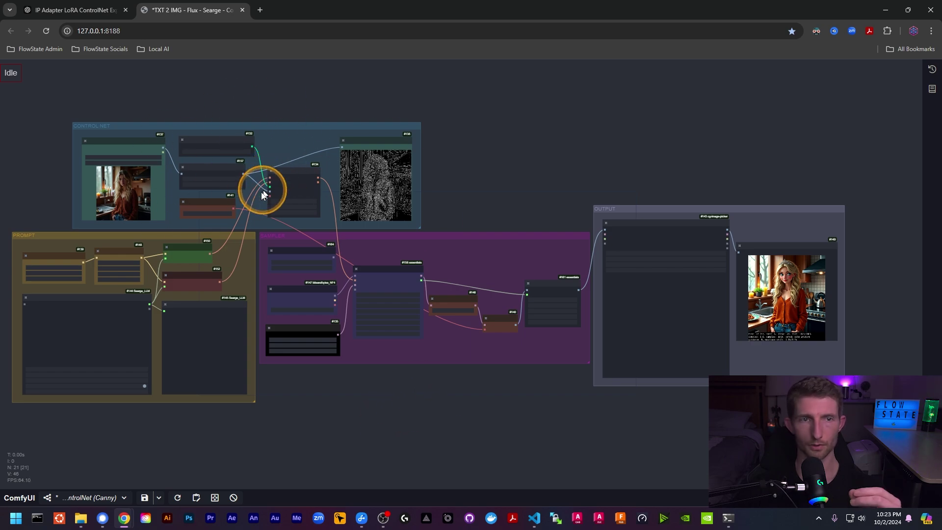
{"action": "scroll", "coordinate": [88, 189], "scroll_direction": "up", "scroll_amount": 5}
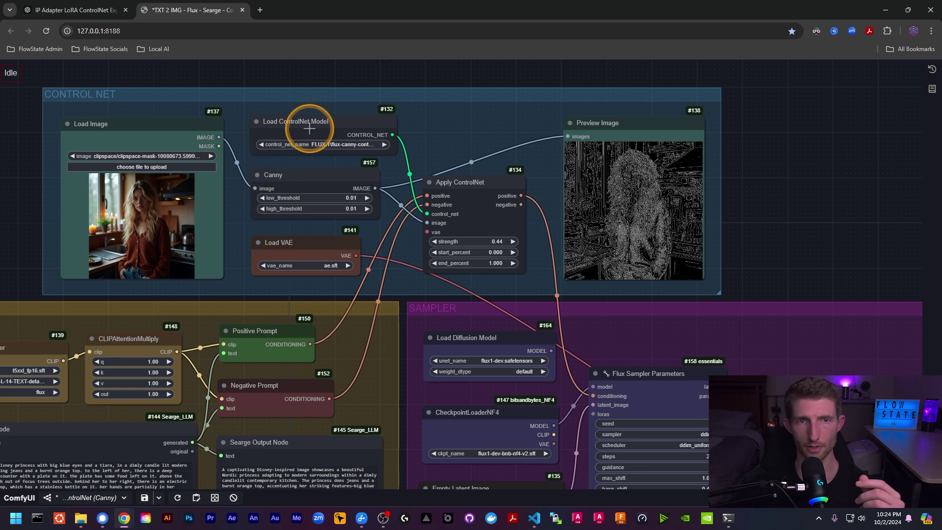
- Examine the Canny edge preview and Apply ControlNet settings, and compare the generated image with the reference image
{"action": "scroll", "coordinate": [385, 136], "scroll_direction": "right", "scroll_amount": 3}
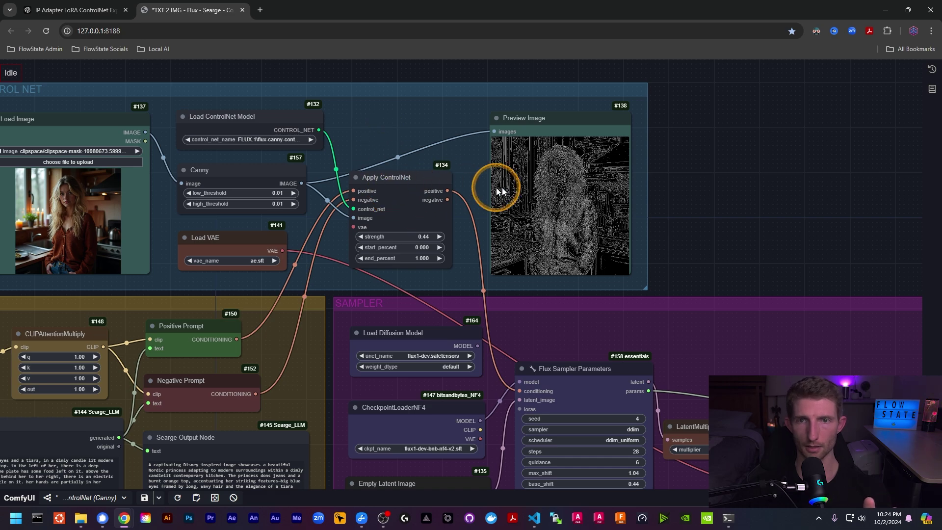
{"action": "scroll", "coordinate": [577, 199], "scroll_direction": "up", "scroll_amount": 5}
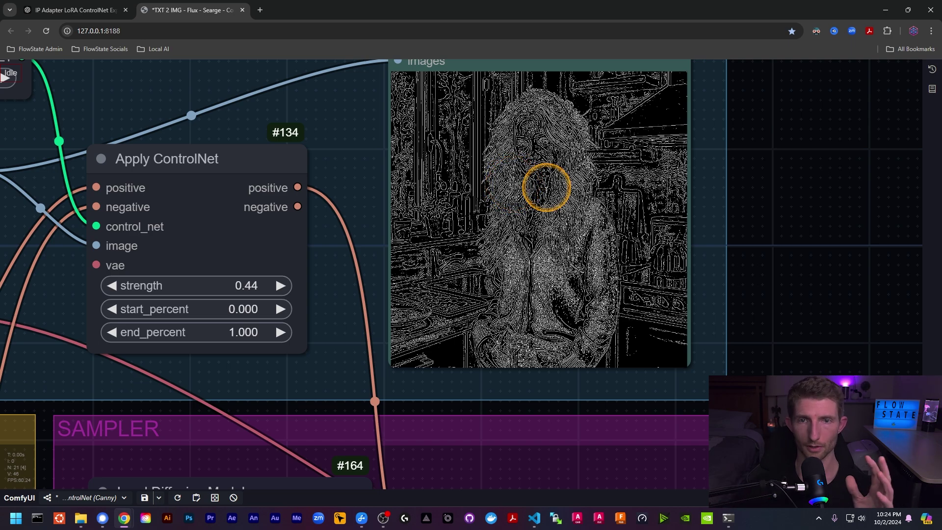
{"action": "scroll", "coordinate": [334, 147], "scroll_direction": "down", "scroll_amount": 5}
{"action": "scroll", "coordinate": [247, 183], "scroll_direction": "up", "scroll_amount": 6}
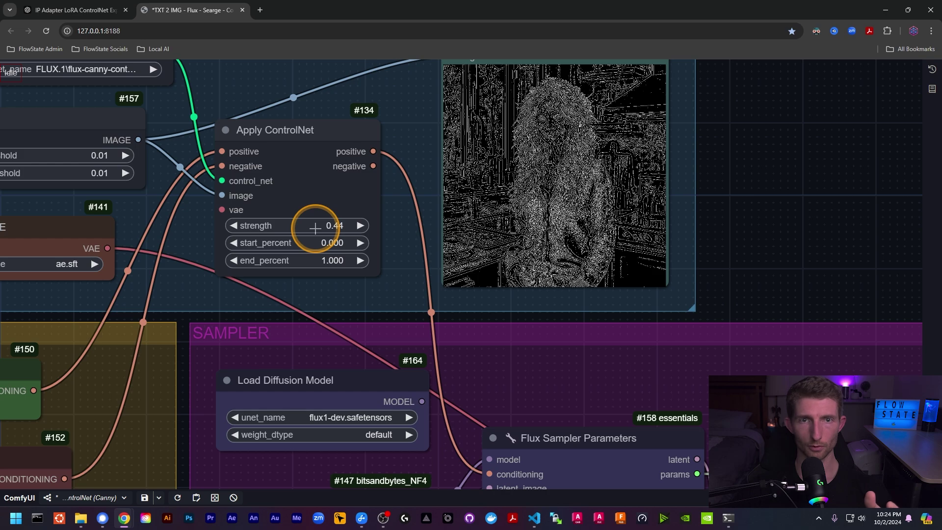
{"action": "scroll", "coordinate": [290, 220], "scroll_direction": "down", "scroll_amount": 5}
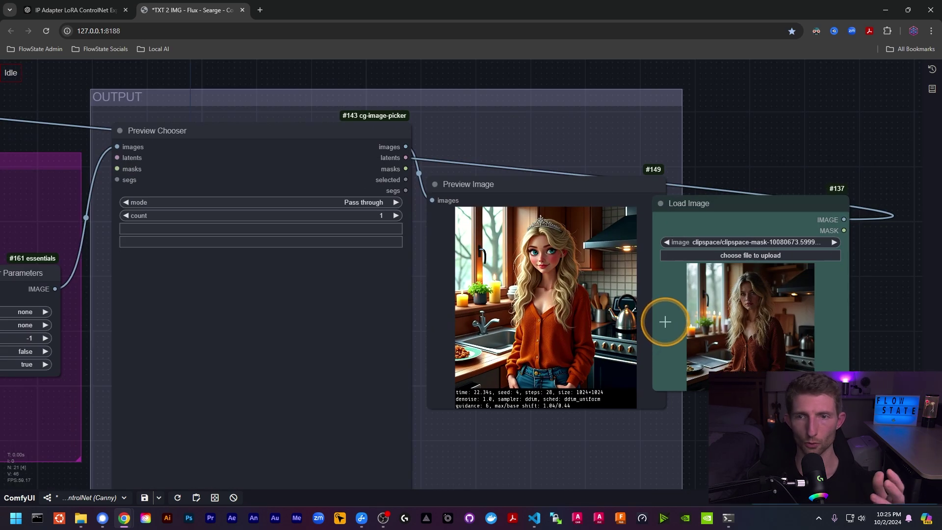
{"action": "scroll", "coordinate": [687, 324], "scroll_direction": "up", "scroll_amount": 3}
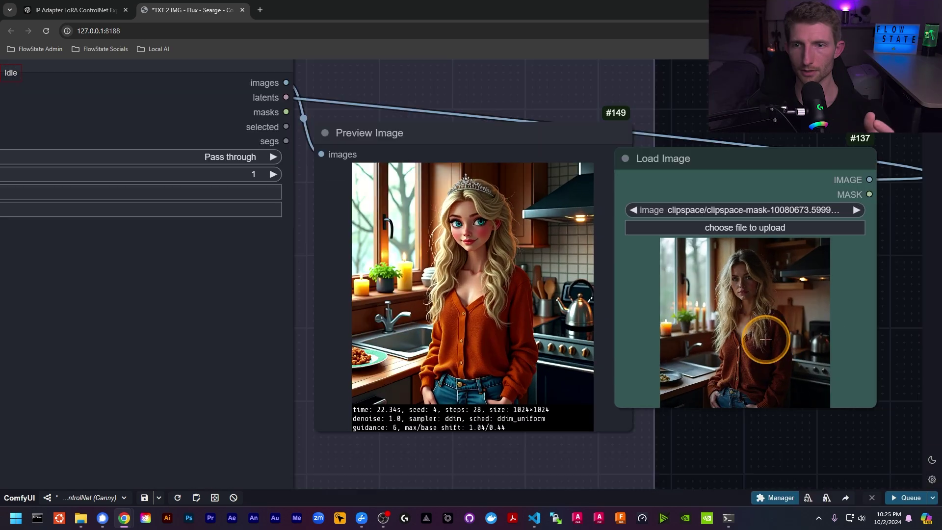
{"action": "scroll", "coordinate": [765, 340], "scroll_direction": "up", "scroll_amount": 3}
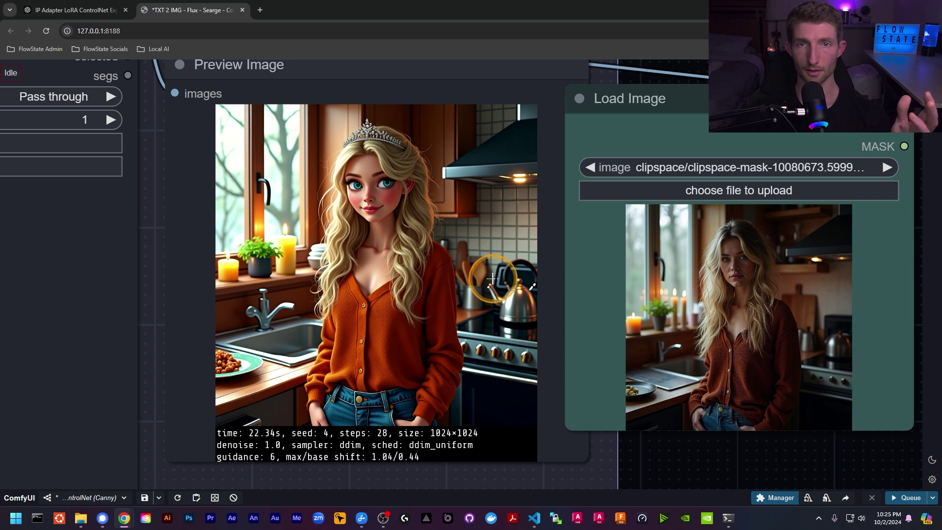